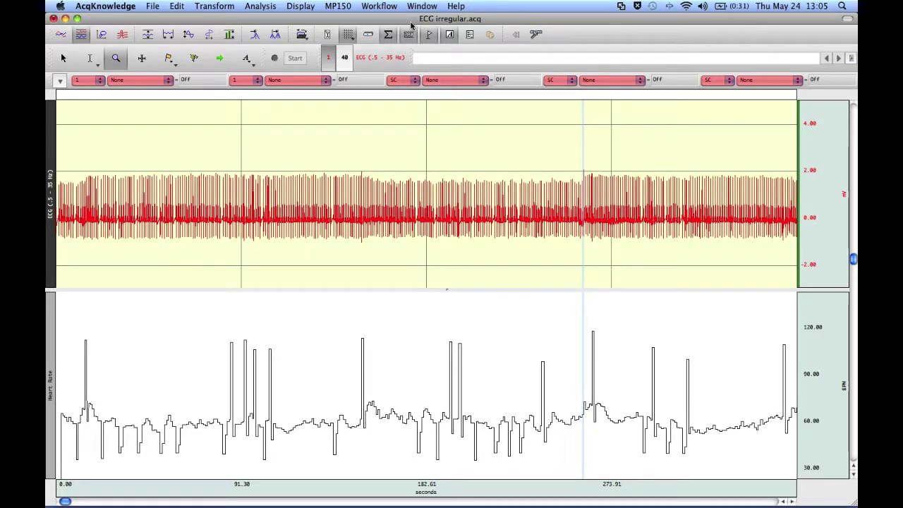
Zoom in on the beats around 100–113 seconds, then fit the whole recording back into view
key(alt+p)
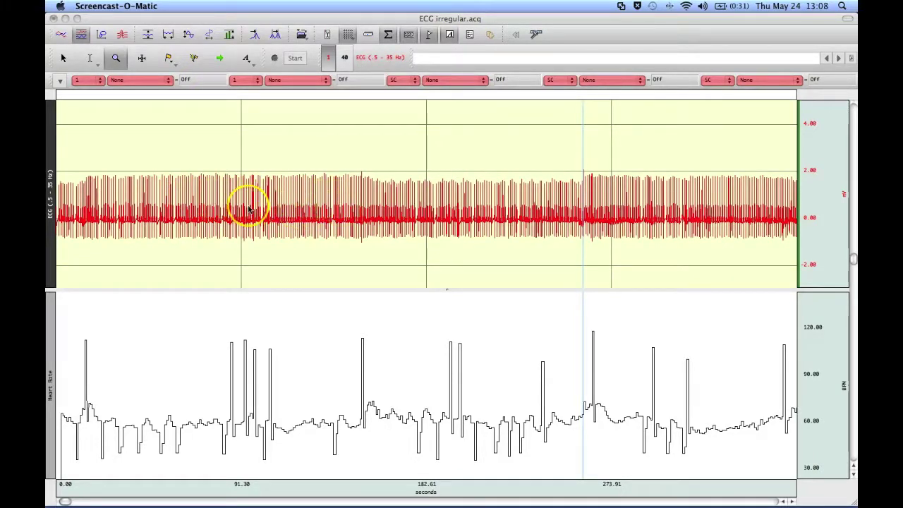
drag(261, 162, 279, 256)
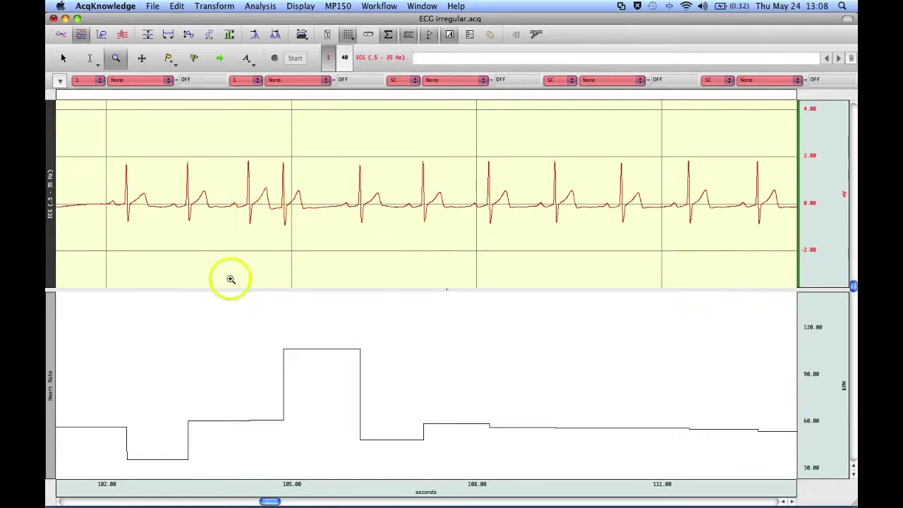
click(169, 36)
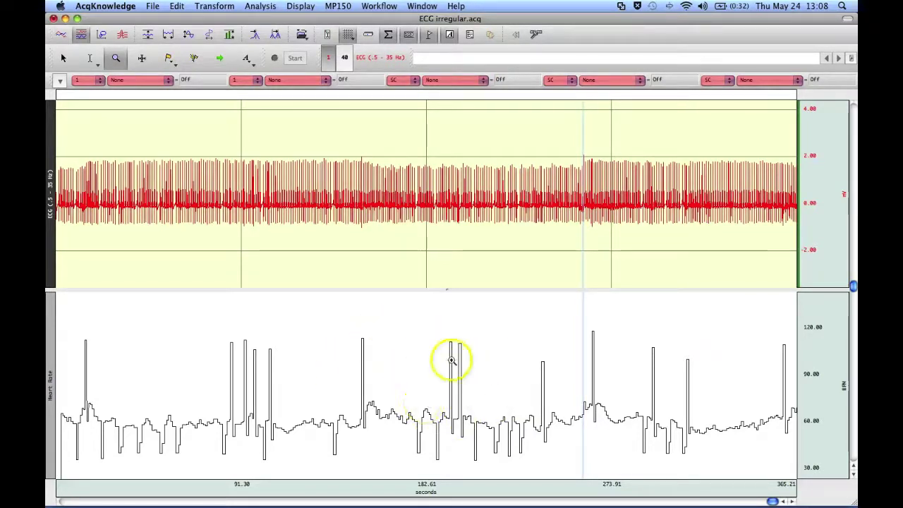
Zoom into 190–212 seconds, where heart rate jumps to about 110 BPM and dips near 35 BPM
drag(441, 323, 484, 468)
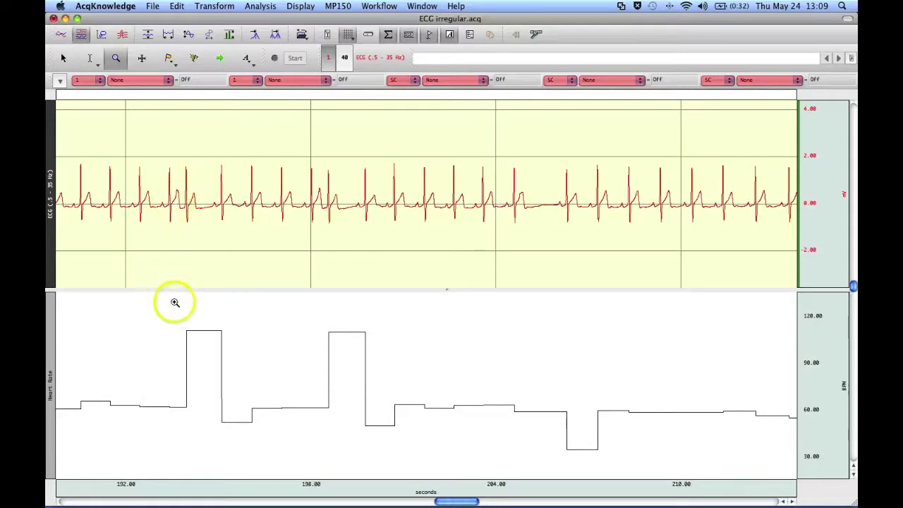
scroll(352, 318, right, 1)
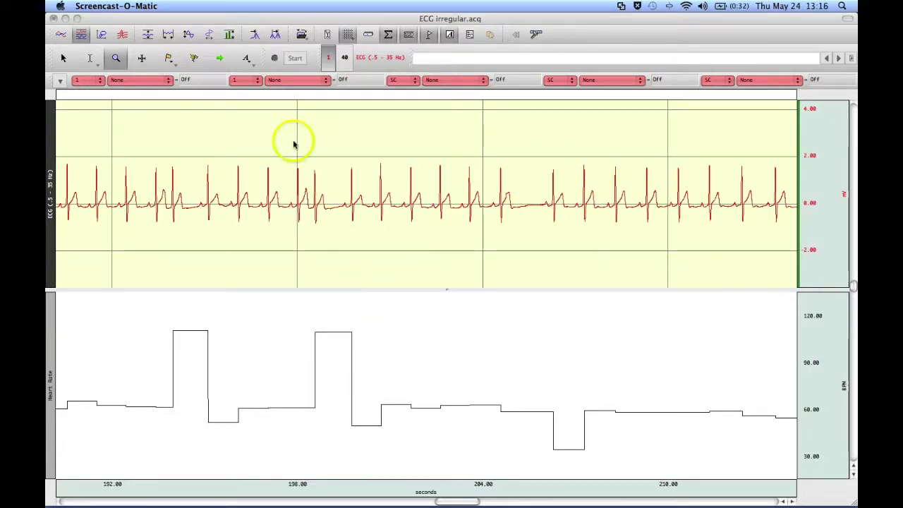
click(280, 24)
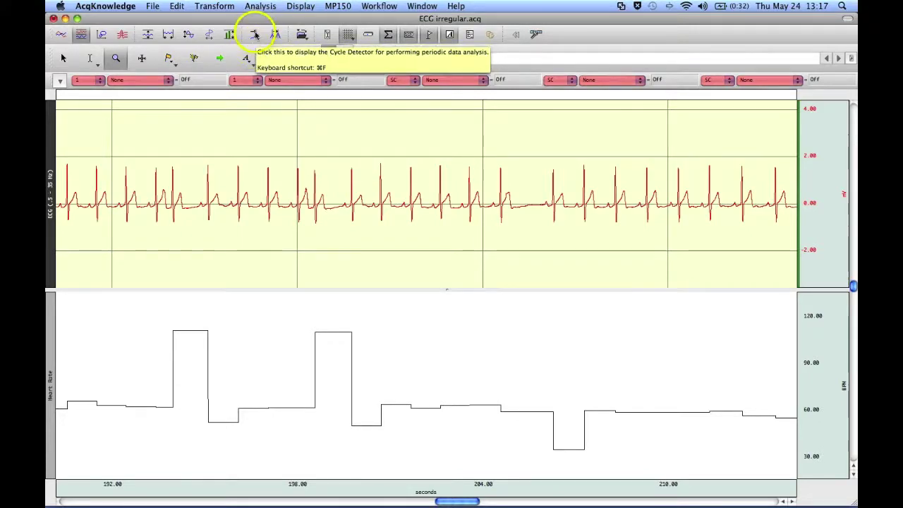
Open the Cycle Detector on CH1 ECG and review its Selection and Output settings
click(255, 35)
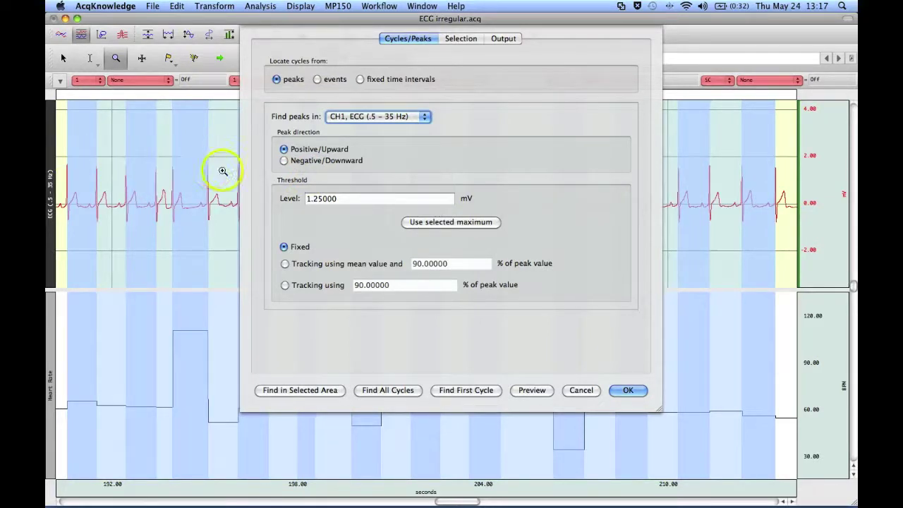
click(462, 39)
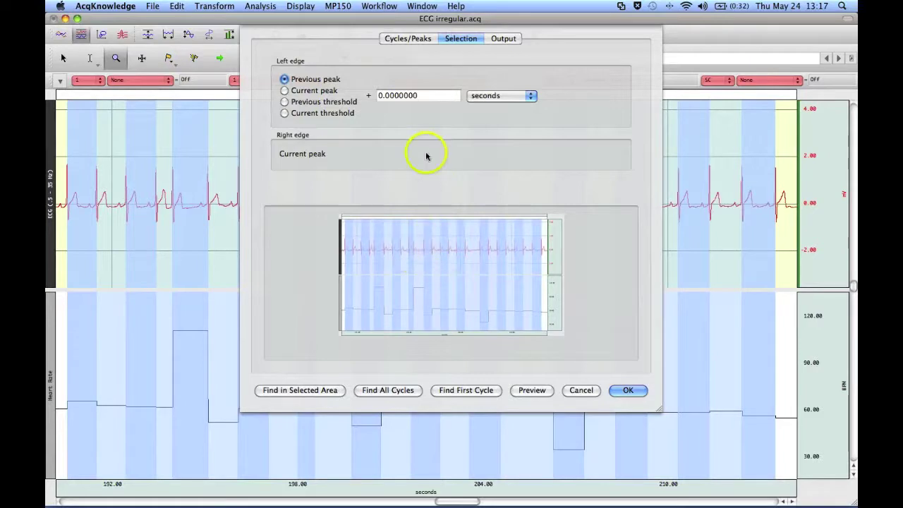
click(505, 39)
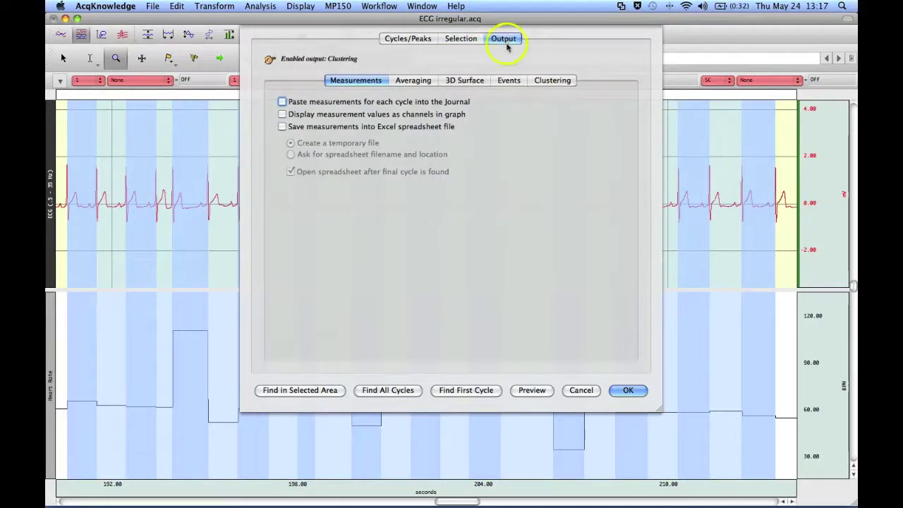
Review the 3-cluster Clustering settings, then show the Criteria list holding only Segment Width
click(551, 82)
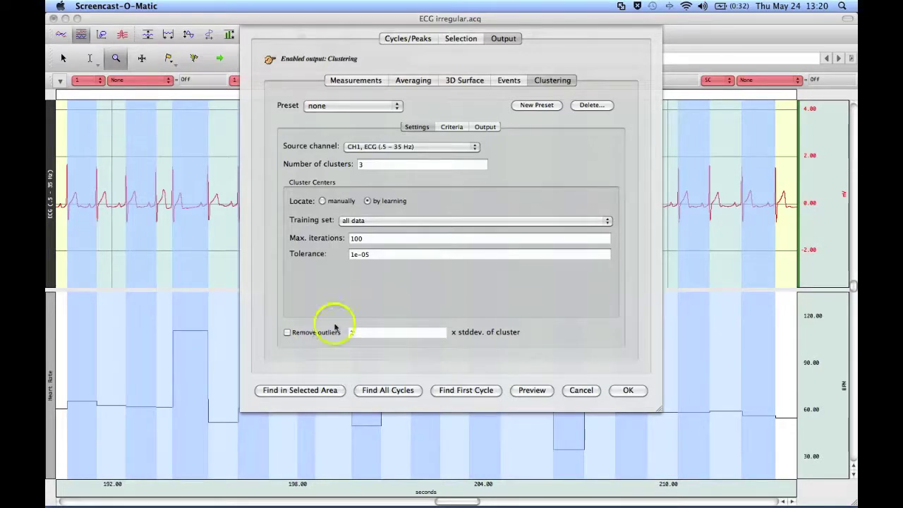
click(453, 127)
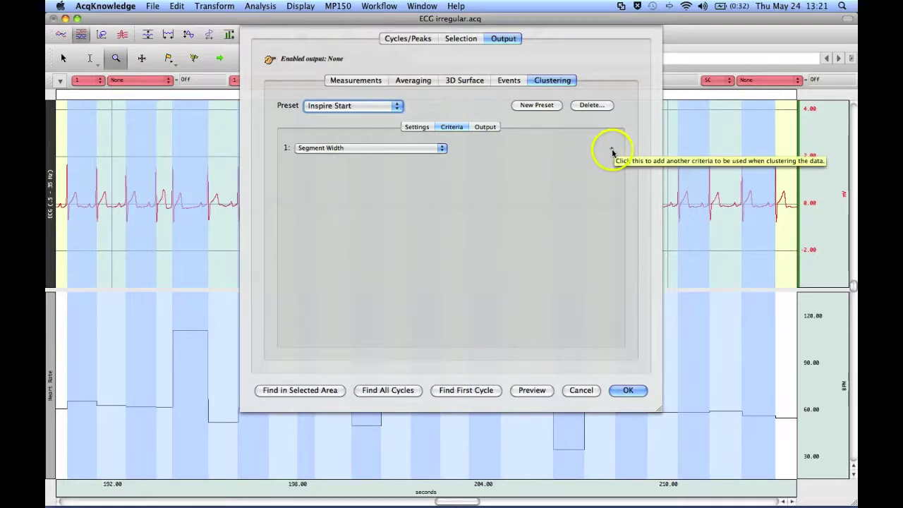
Set the first clustering criterion to Segment Width
click(338, 149)
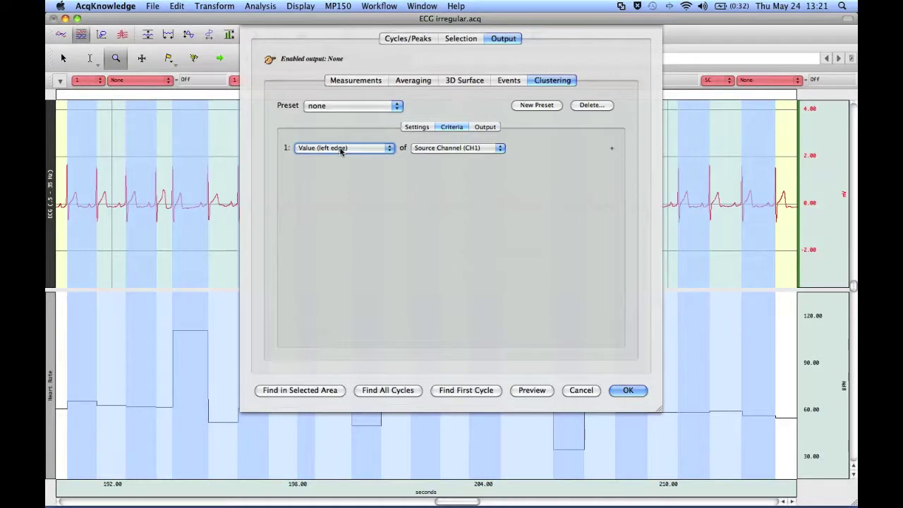
click(343, 149)
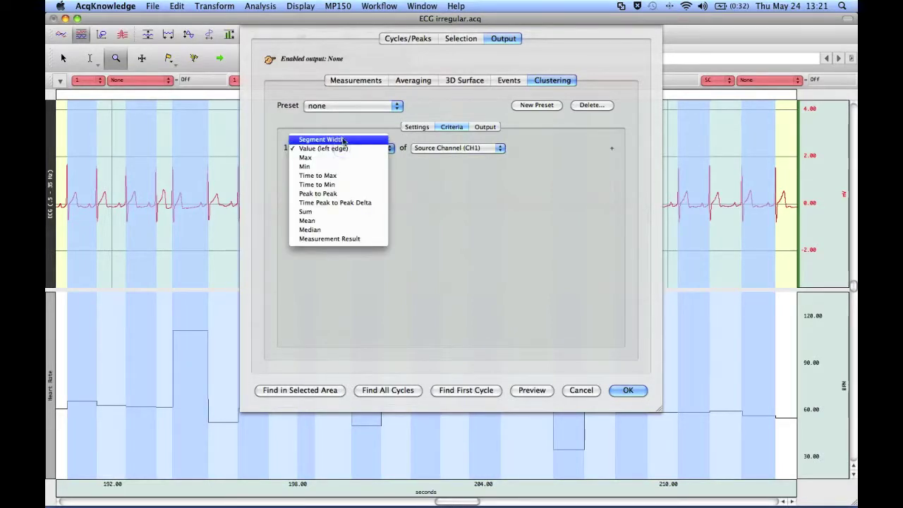
click(343, 138)
click(343, 143)
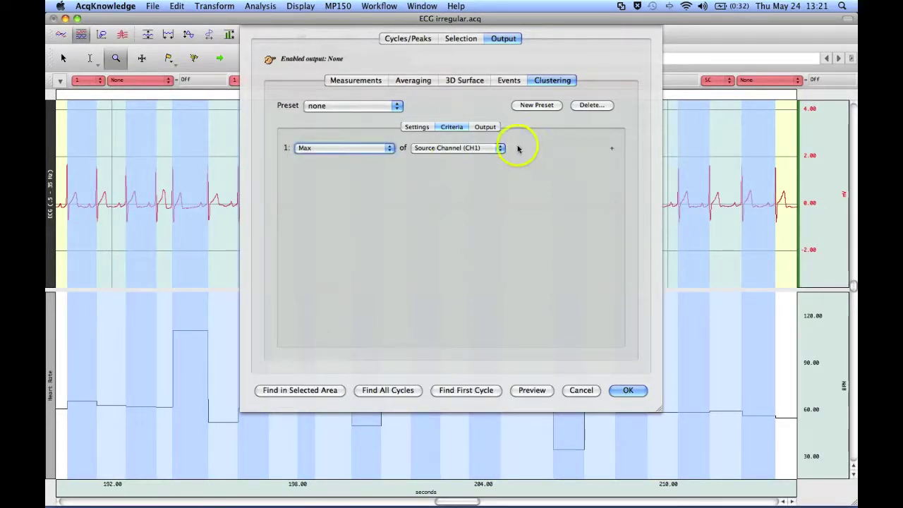
click(389, 148)
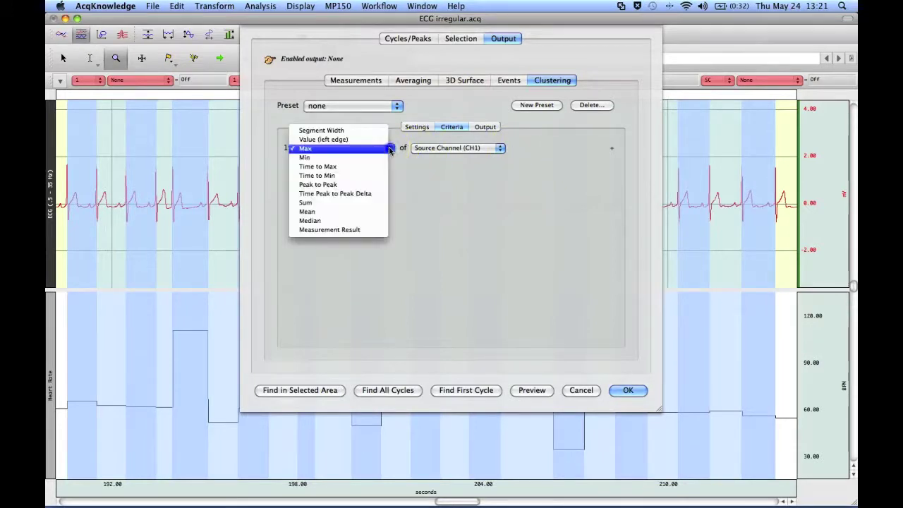
click(373, 130)
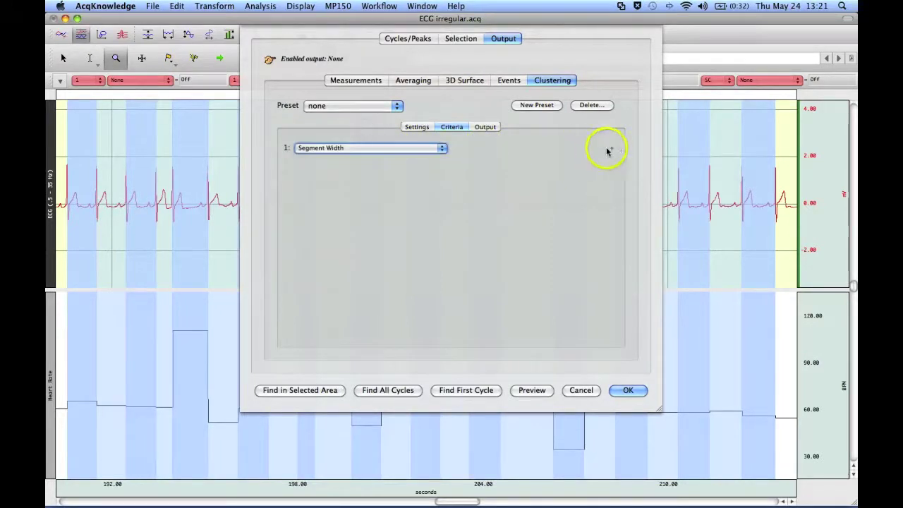
Add a second clustering criterion set to Max of Source Channel (CH1)
click(611, 150)
click(406, 170)
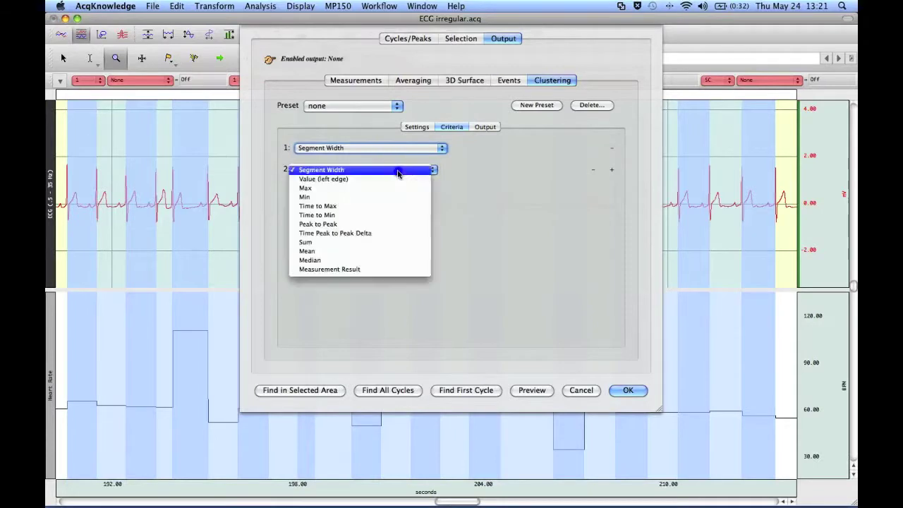
click(378, 188)
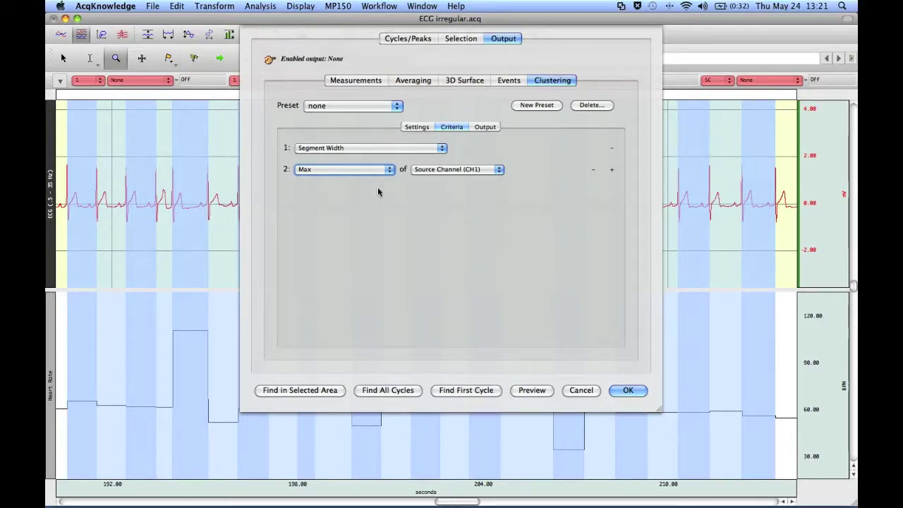
Enable cluster events and a cluster-assignment channel, then run Find All Cycles on the recording
click(485, 127)
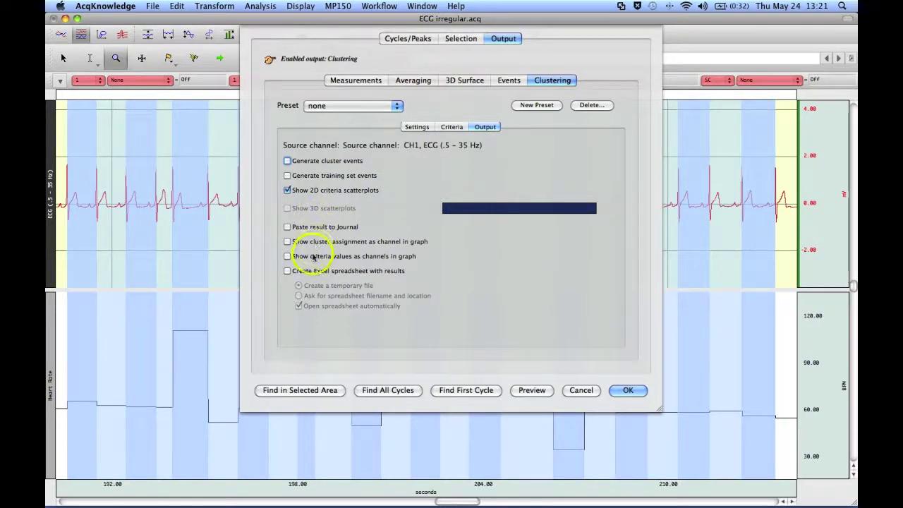
click(311, 162)
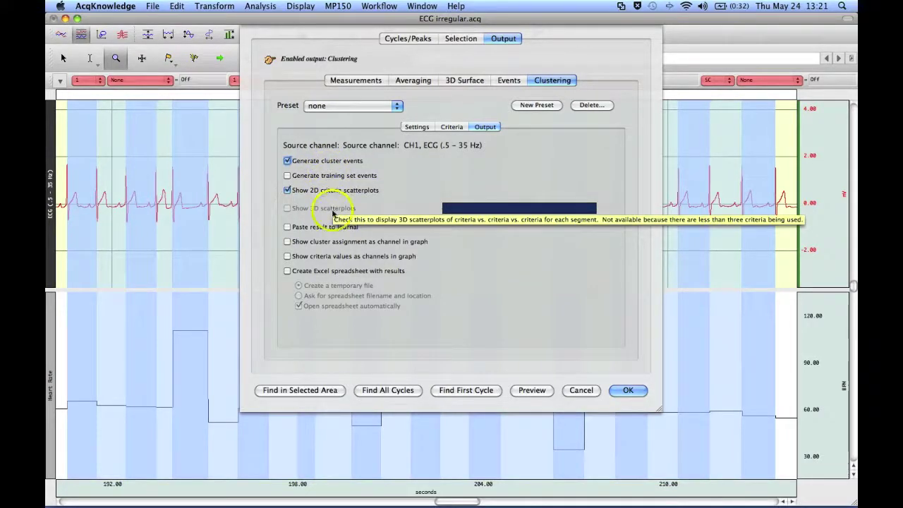
click(304, 256)
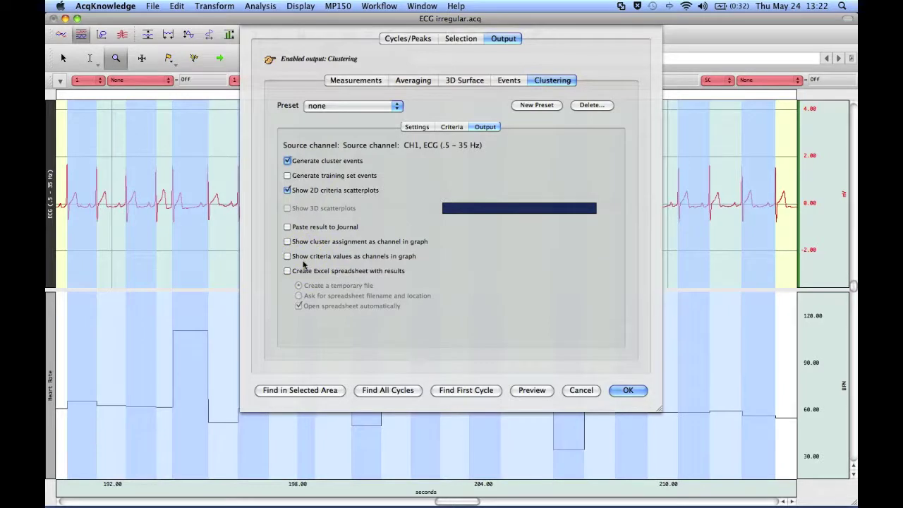
click(306, 244)
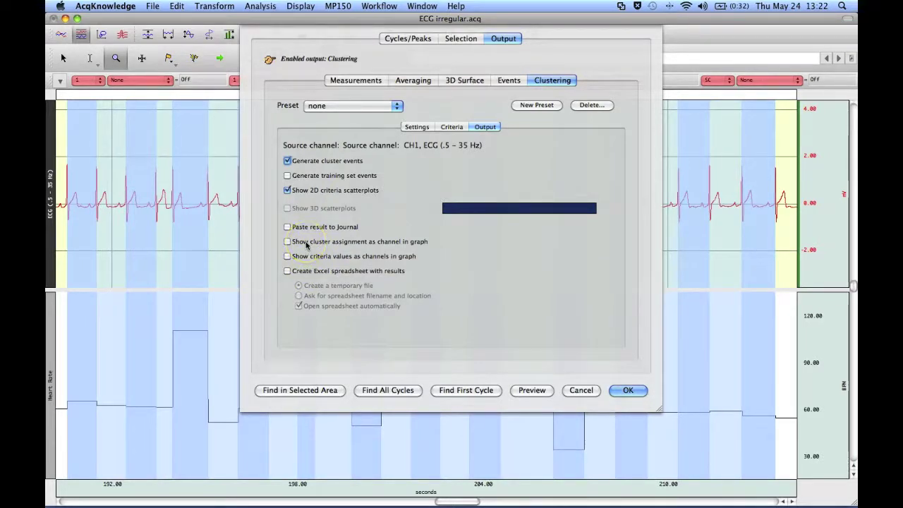
click(306, 244)
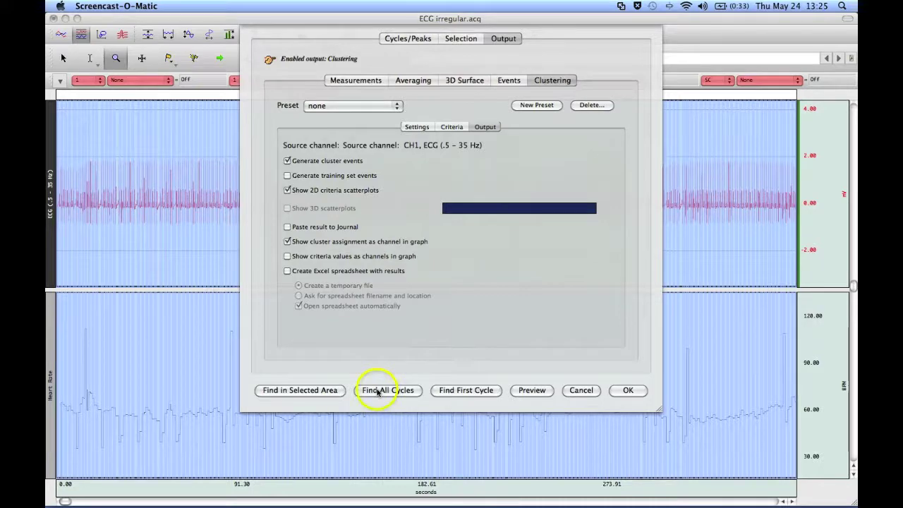
click(377, 393)
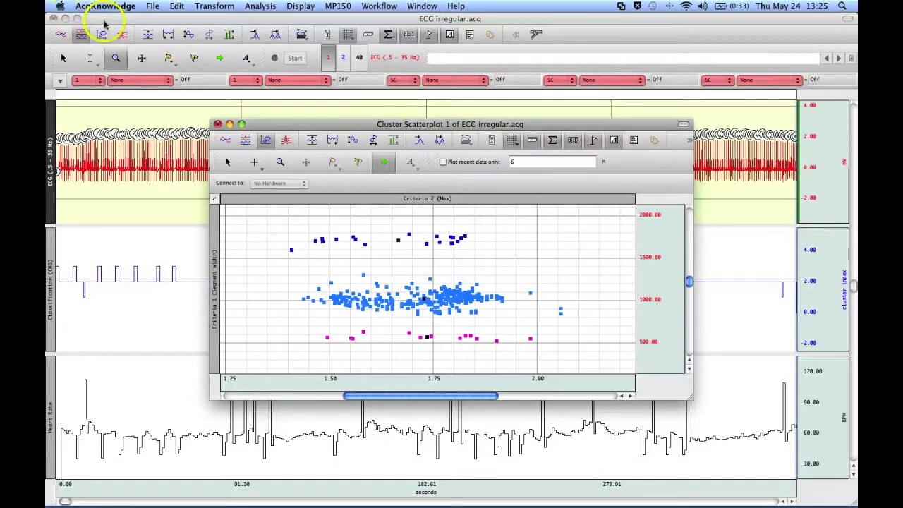
Place the Cluster Scatterplot at the top right beside the ECG, tall enough for all three clusters
click(104, 26)
click(76, 19)
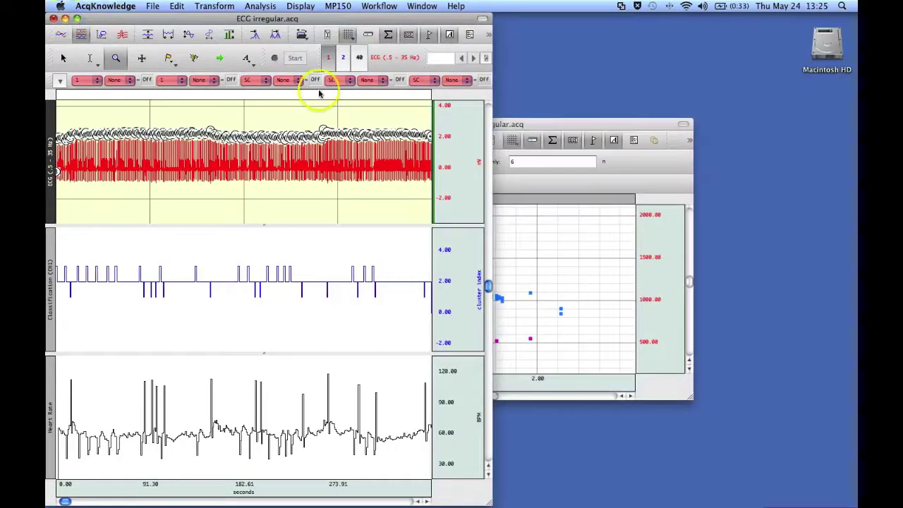
drag(504, 120, 630, 55)
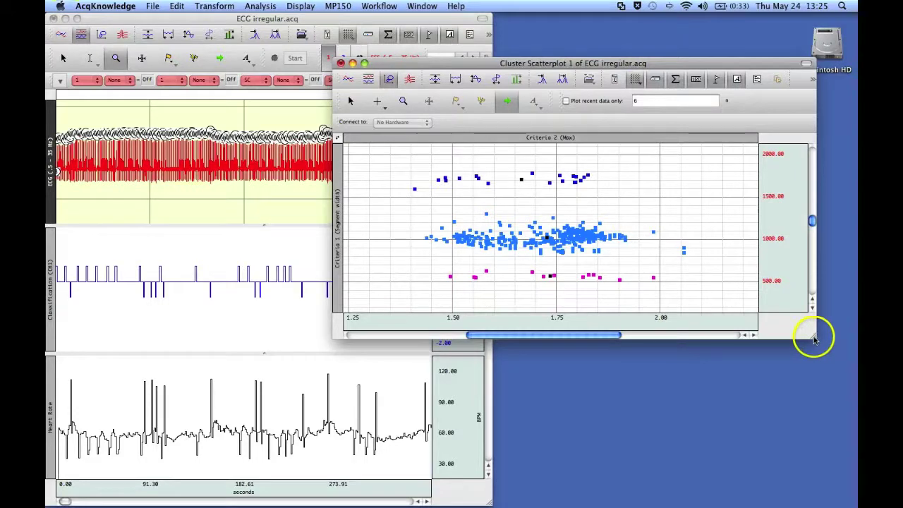
drag(813, 335, 691, 505)
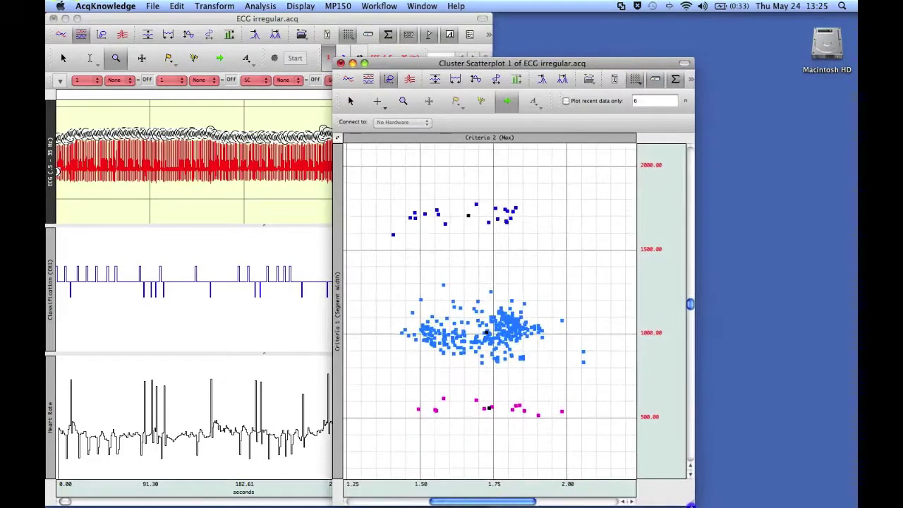
drag(549, 64, 711, 22)
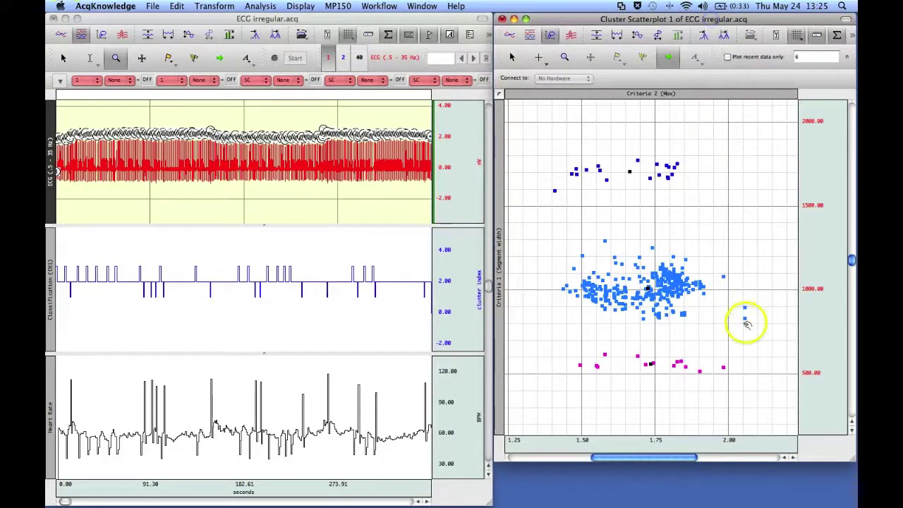
drag(852, 460, 853, 502)
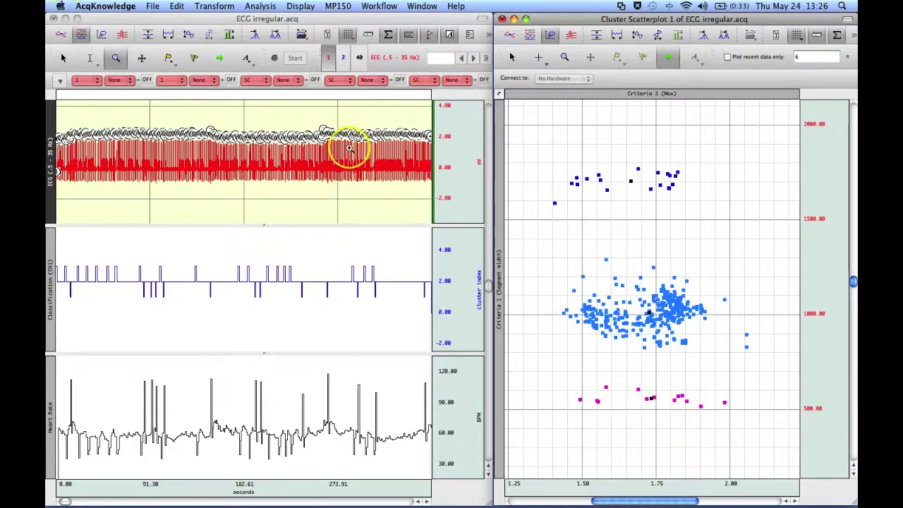
Zoom the ECG into about 73–90 seconds and read each beat's cluster label, then show the full recording
click(116, 58)
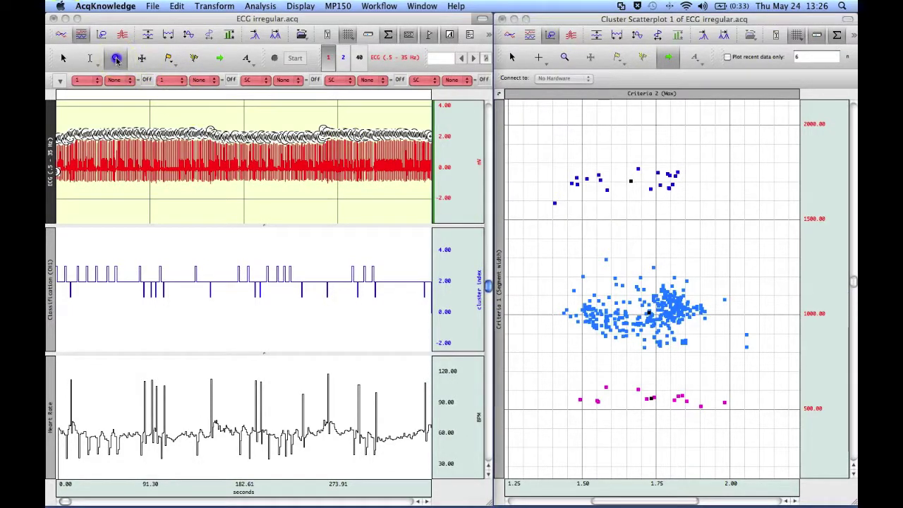
drag(128, 114, 148, 187)
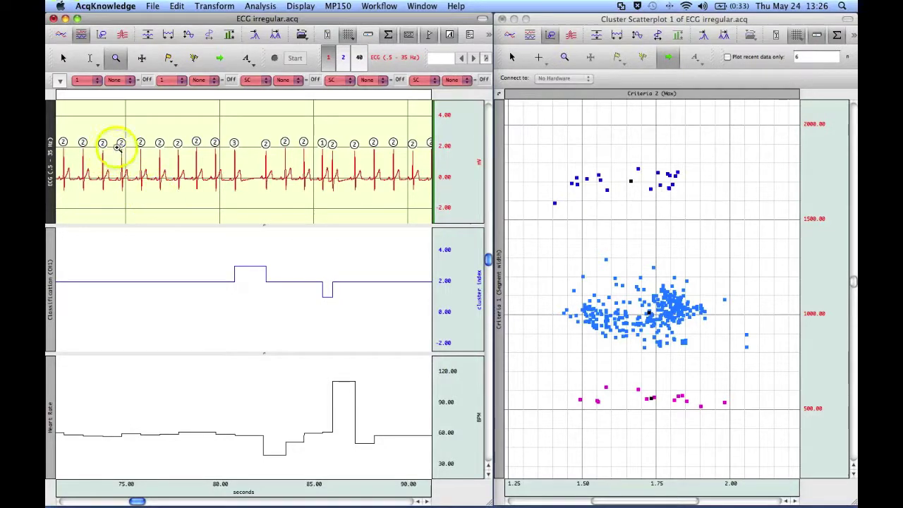
mouse_move(140, 146)
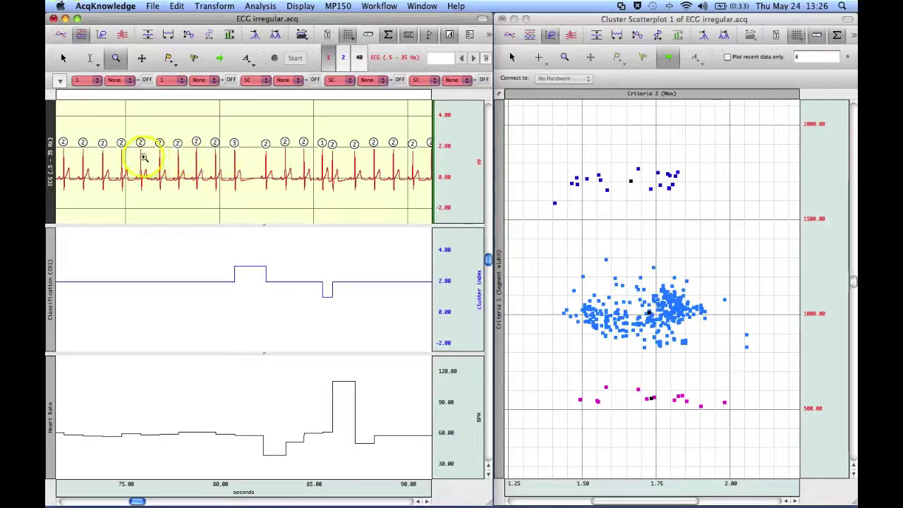
mouse_move(105, 144)
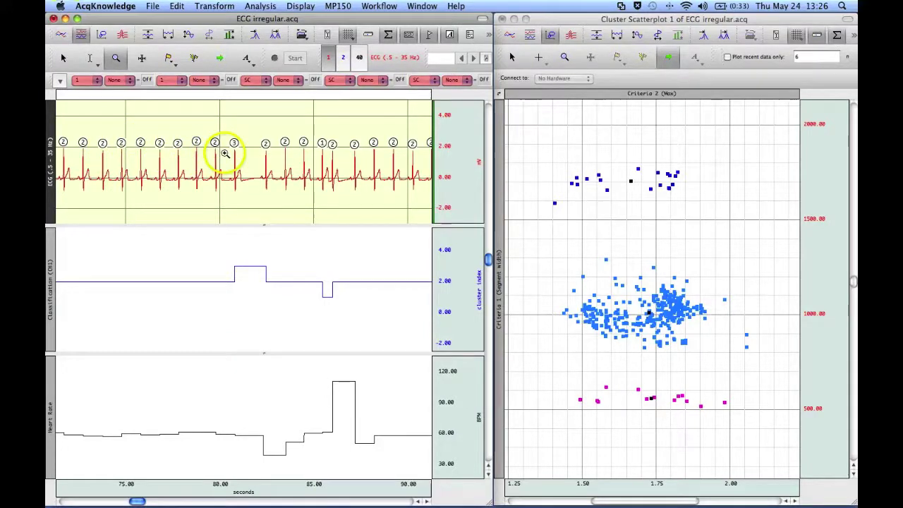
mouse_move(235, 143)
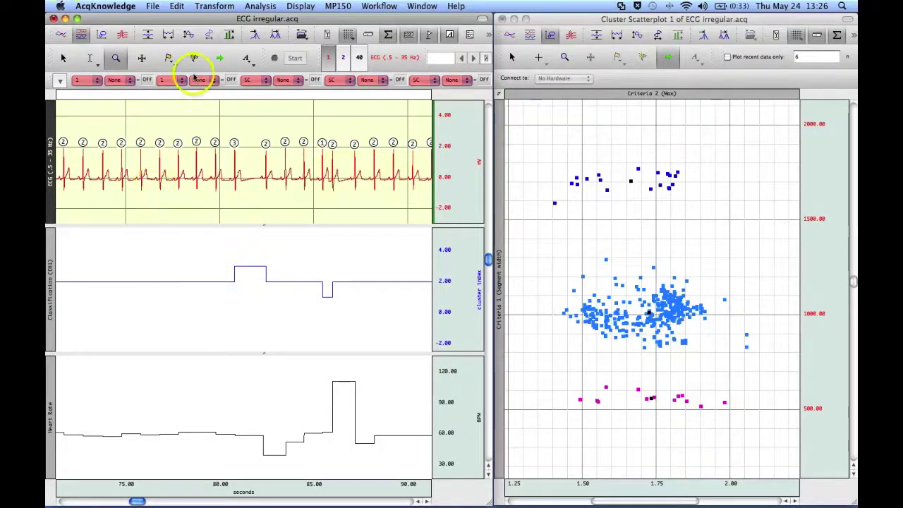
click(169, 37)
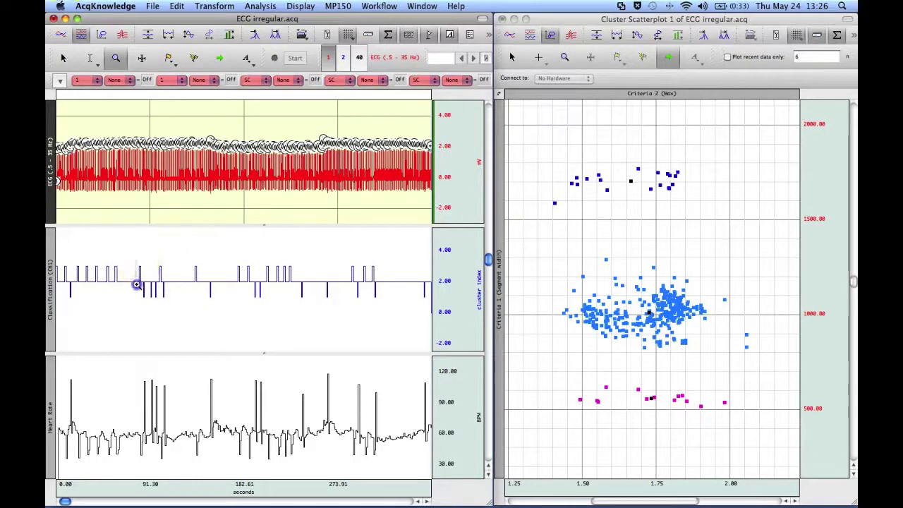
Zoom into 78–87 seconds around the cluster-3 and cluster-1 beats in the Classification channel
drag(142, 305, 147, 310)
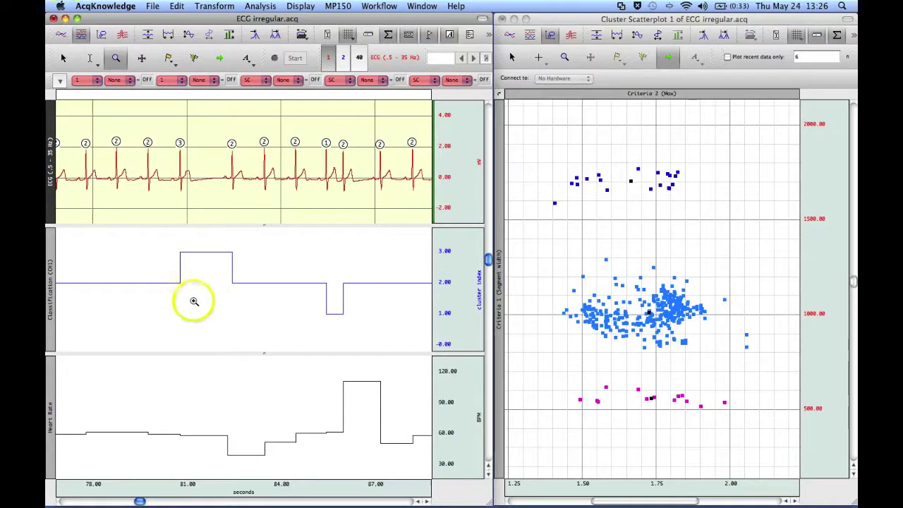
Jump the ECG to the beats behind the lone blue and outlying dark-blue scatterplot points, ending at 0 seconds
click(748, 346)
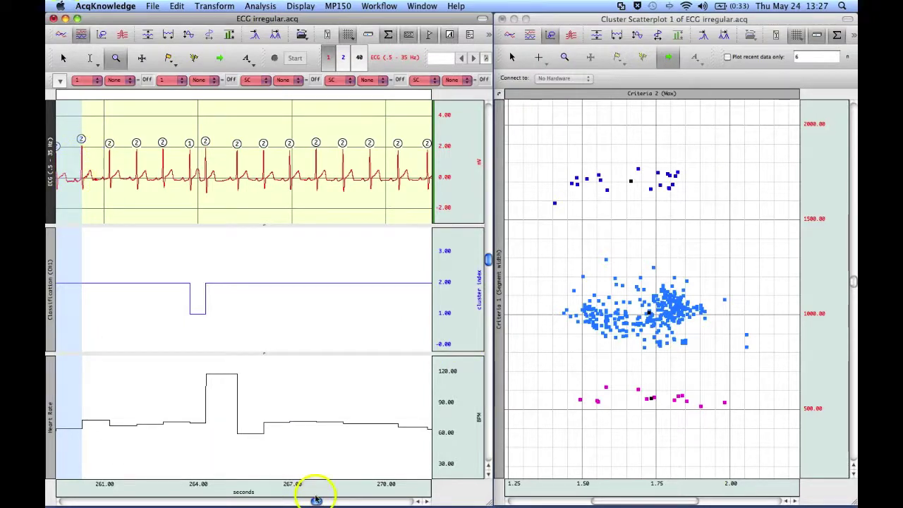
drag(315, 500, 312, 502)
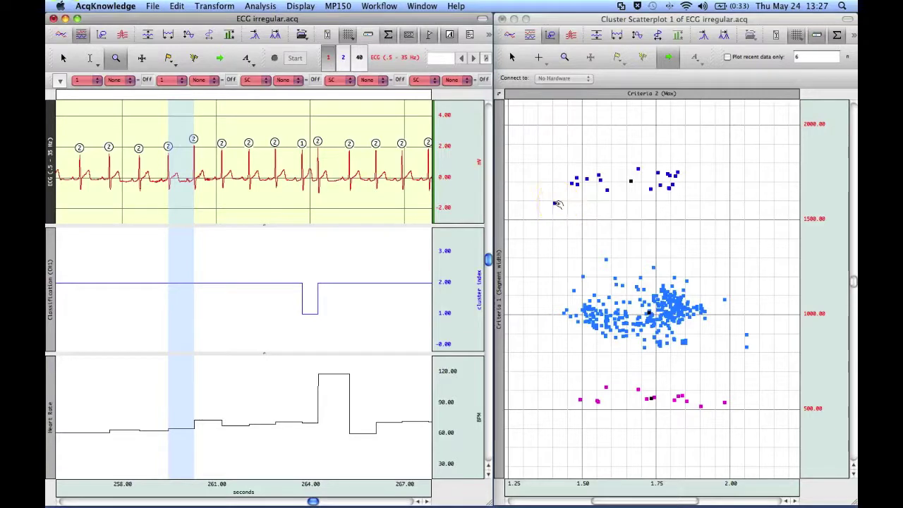
click(558, 204)
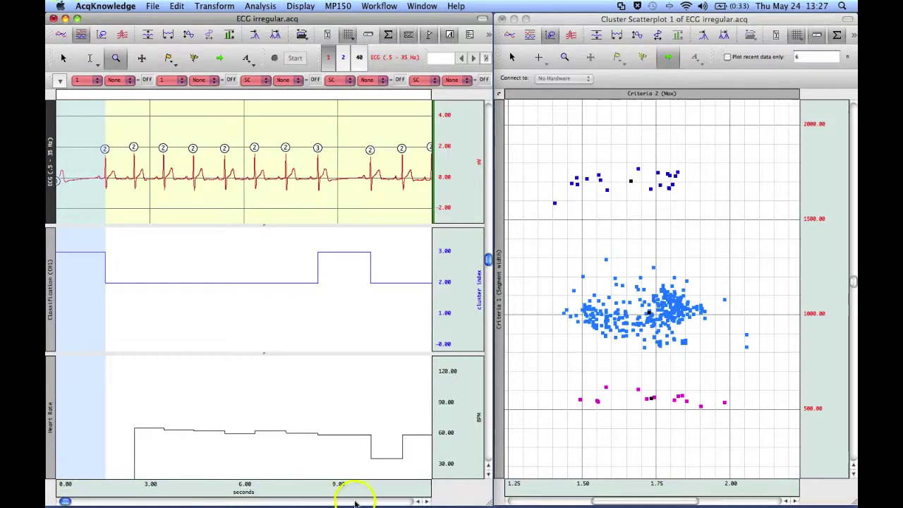
click(419, 500)
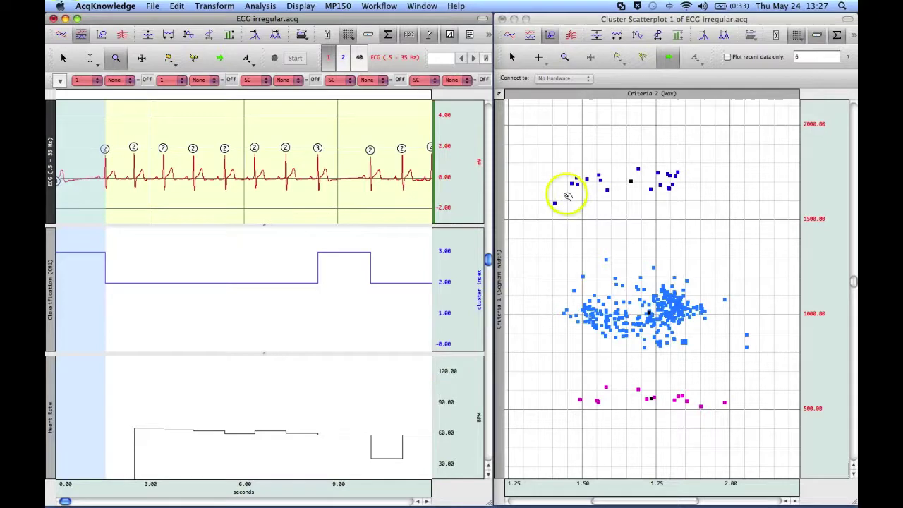
Jump the ECG to the beats behind two dark-blue scatterplot points, scrolling back to show each
click(639, 170)
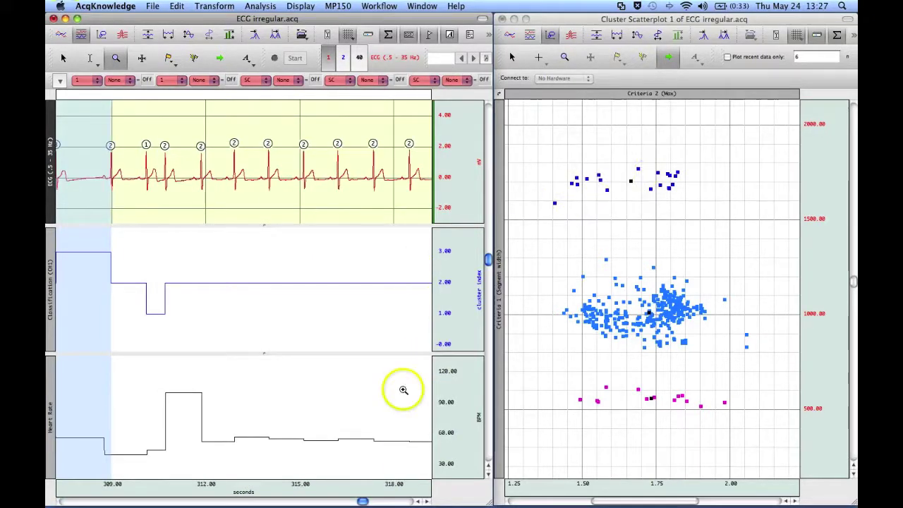
click(418, 501)
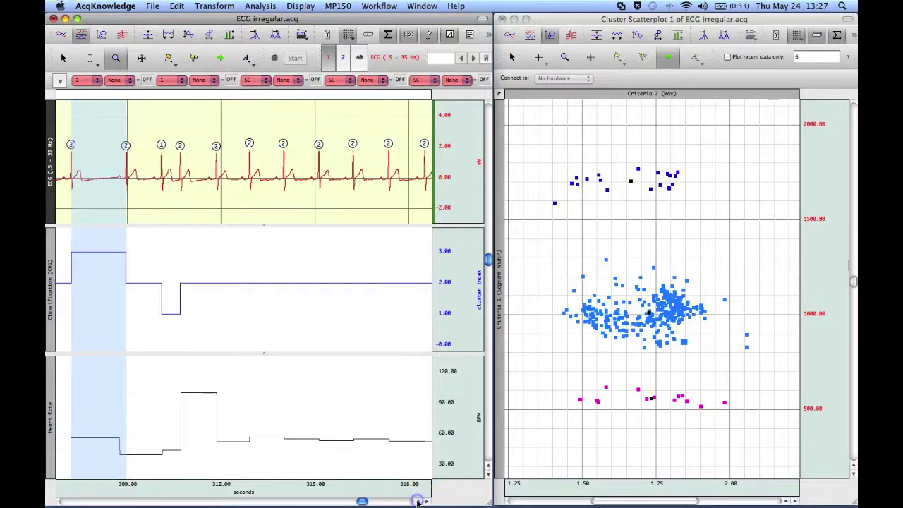
click(417, 501)
click(418, 501)
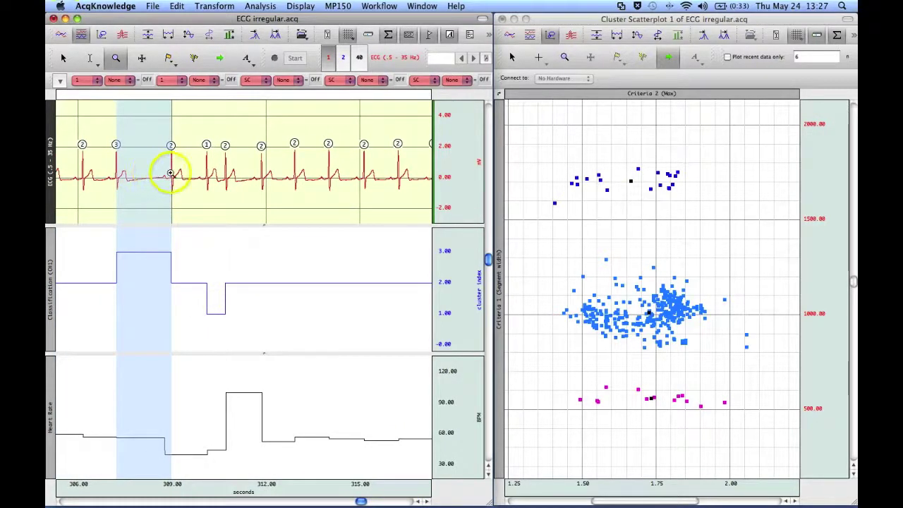
click(654, 190)
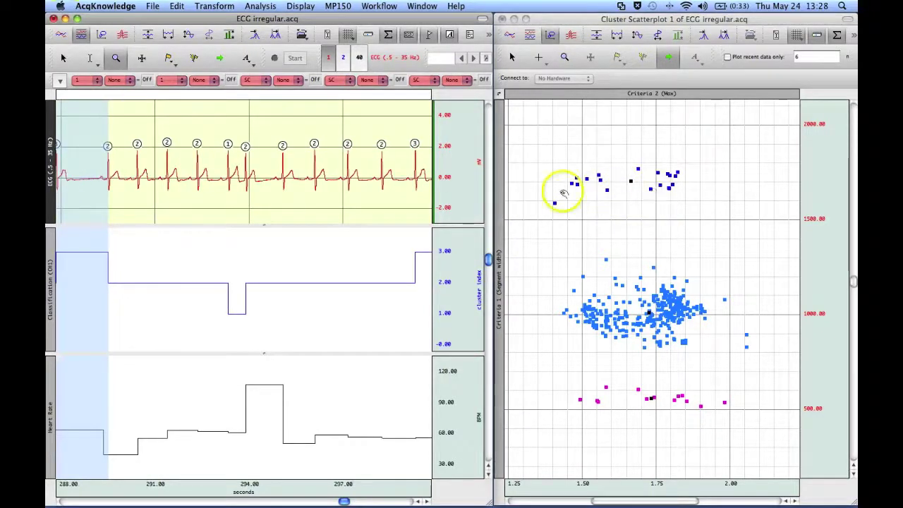
click(417, 501)
click(417, 500)
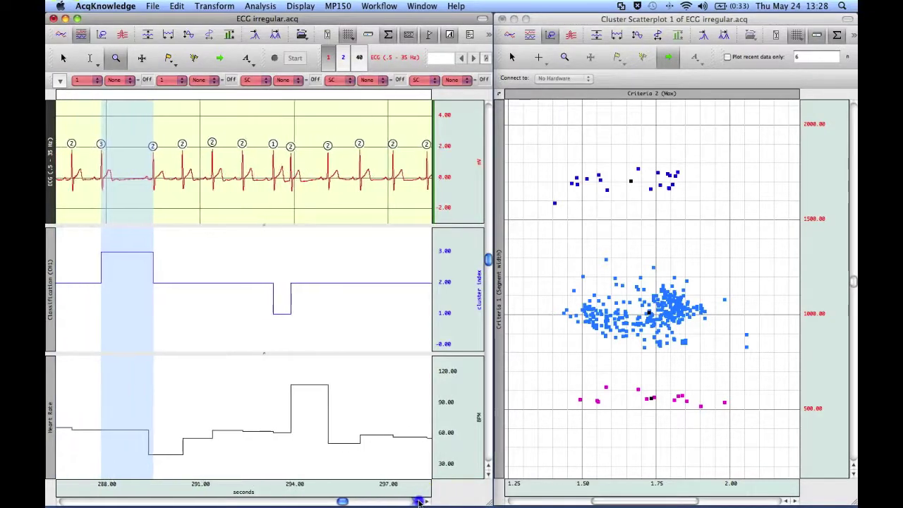
click(417, 501)
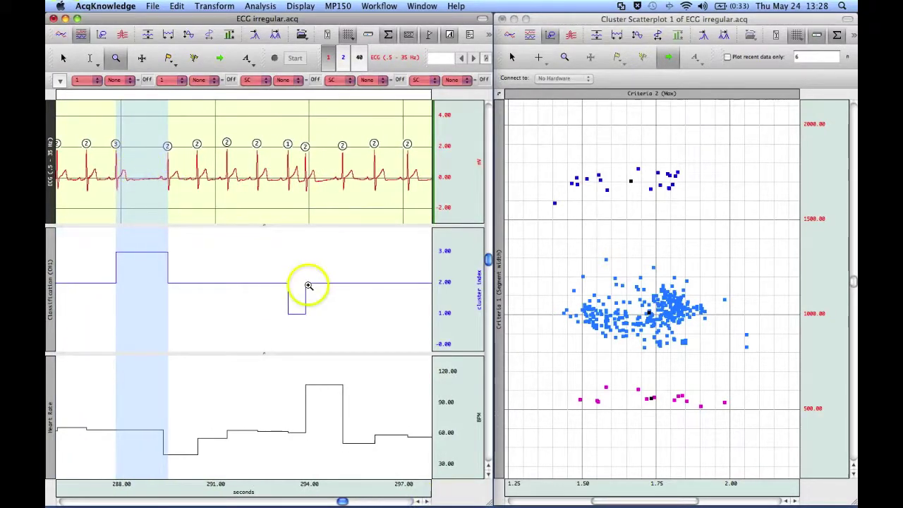
Locate the ECG beats behind three magenta scatterplot points, scrolling to bring each into view
click(608, 387)
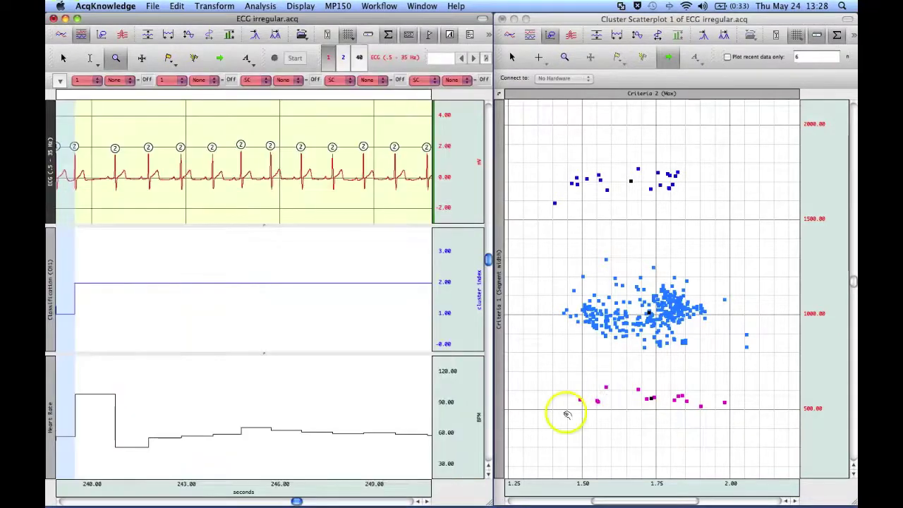
click(416, 501)
click(416, 500)
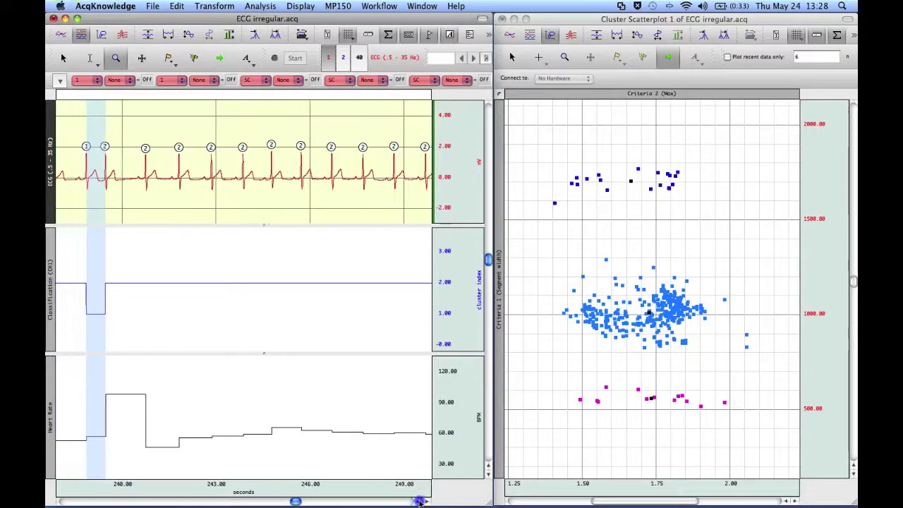
click(416, 501)
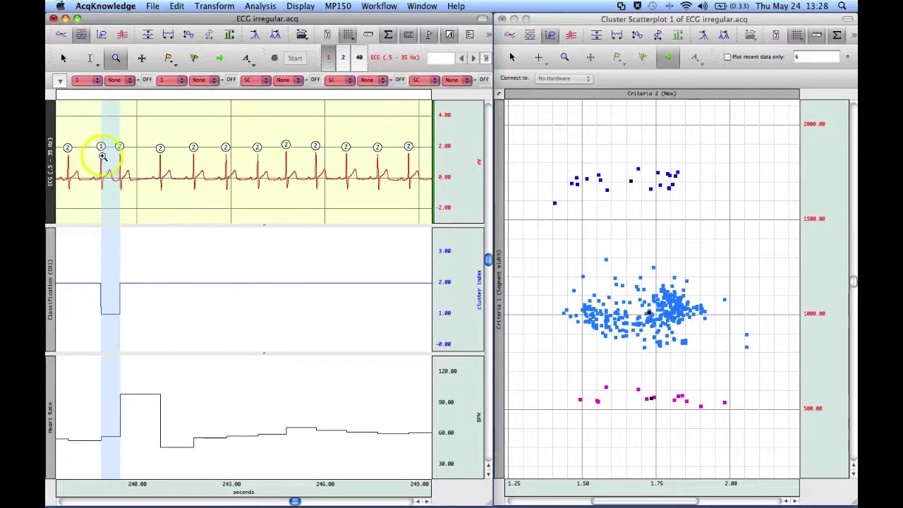
click(727, 403)
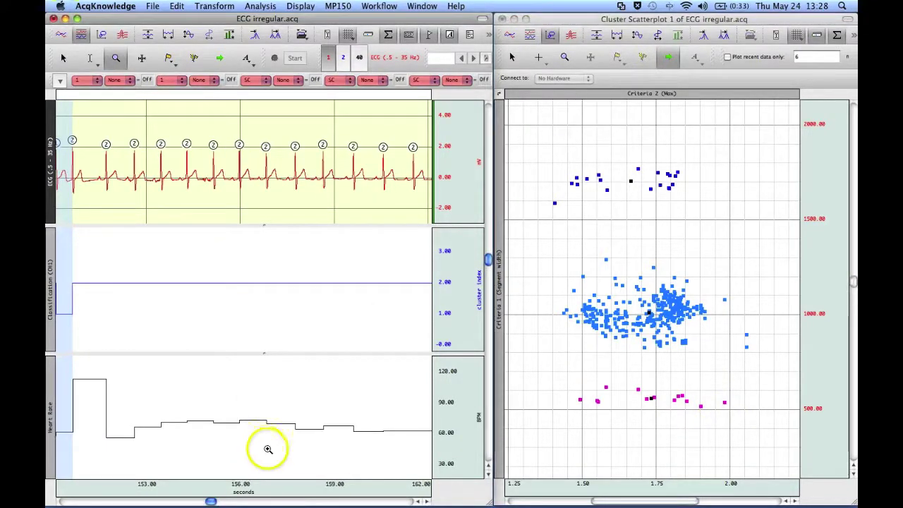
click(417, 501)
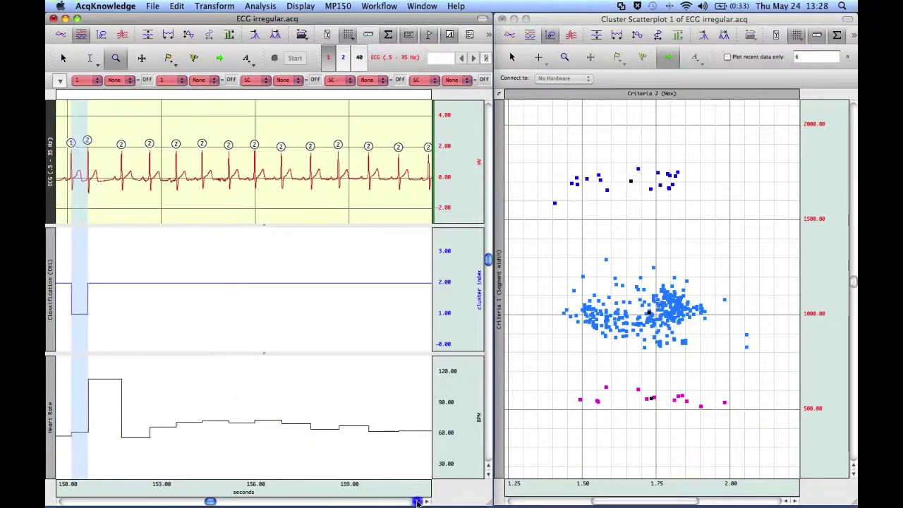
click(417, 501)
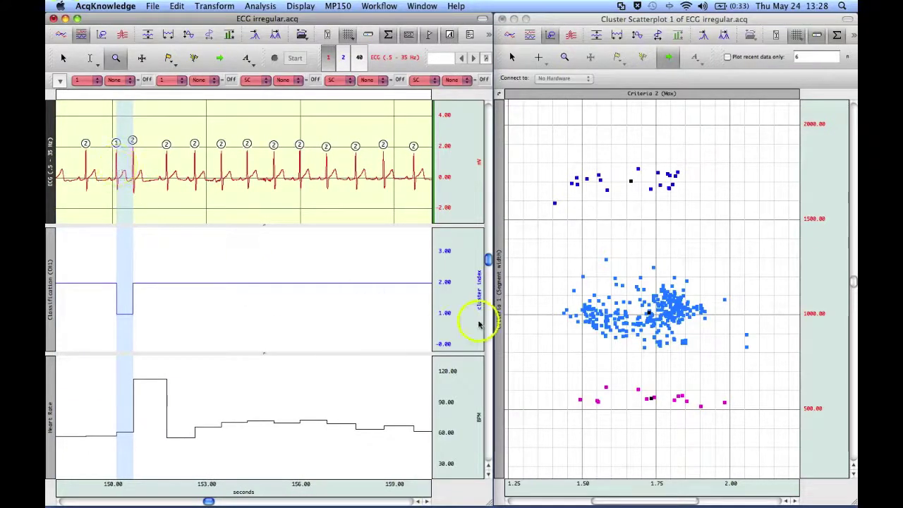
click(640, 390)
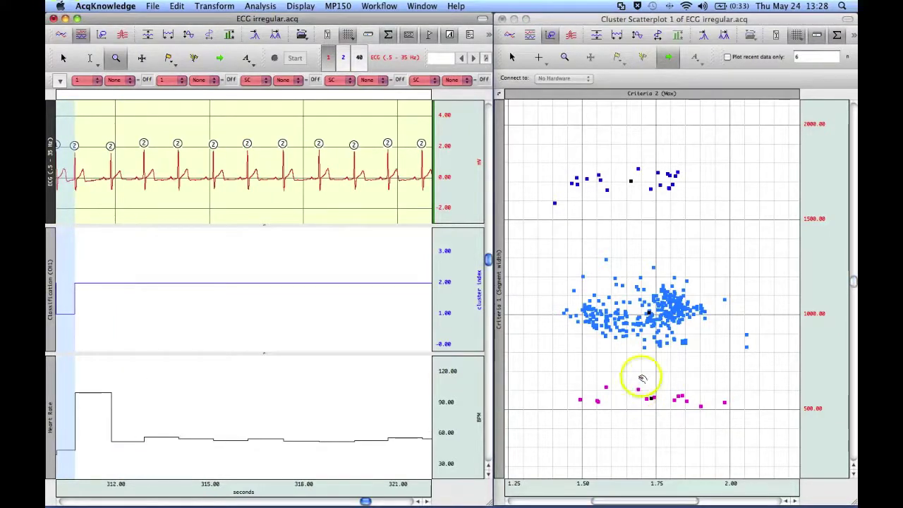
Show the beat behind a central-cluster point, settling on the cluster-3 beat near 307 seconds
click(633, 304)
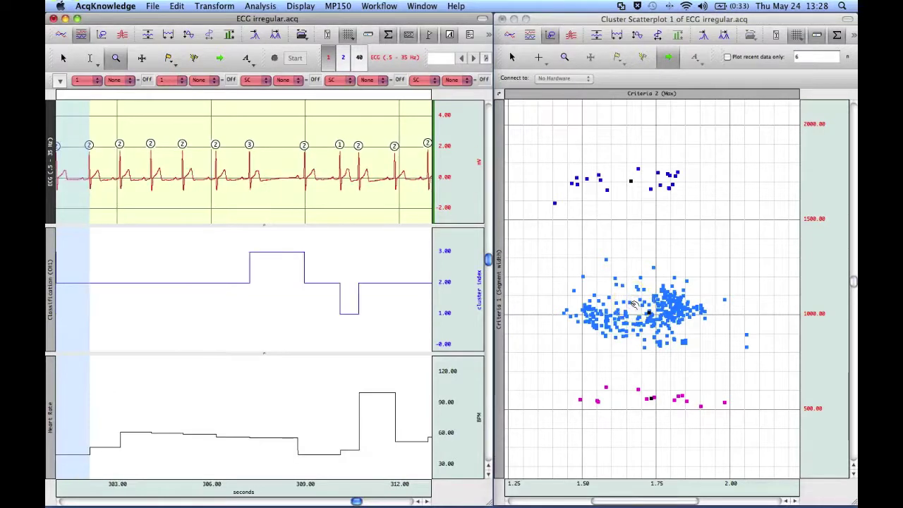
click(418, 500)
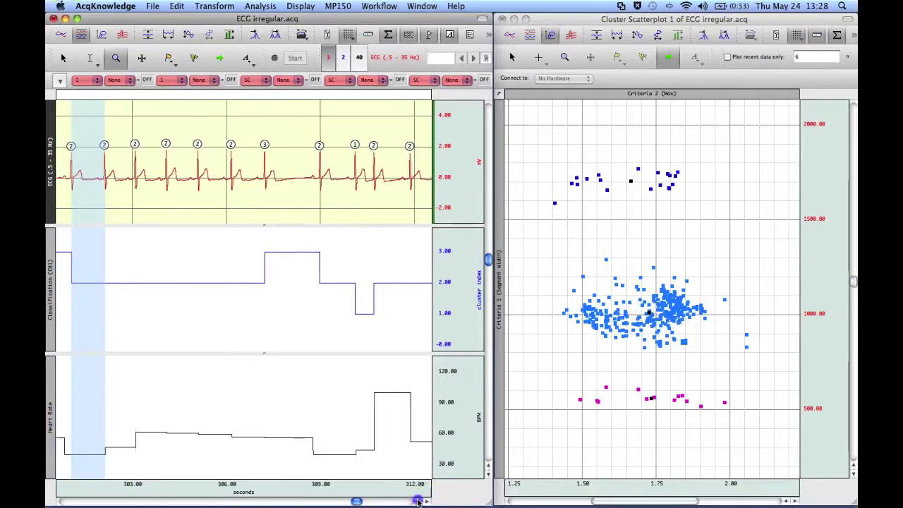
click(418, 501)
click(418, 501)
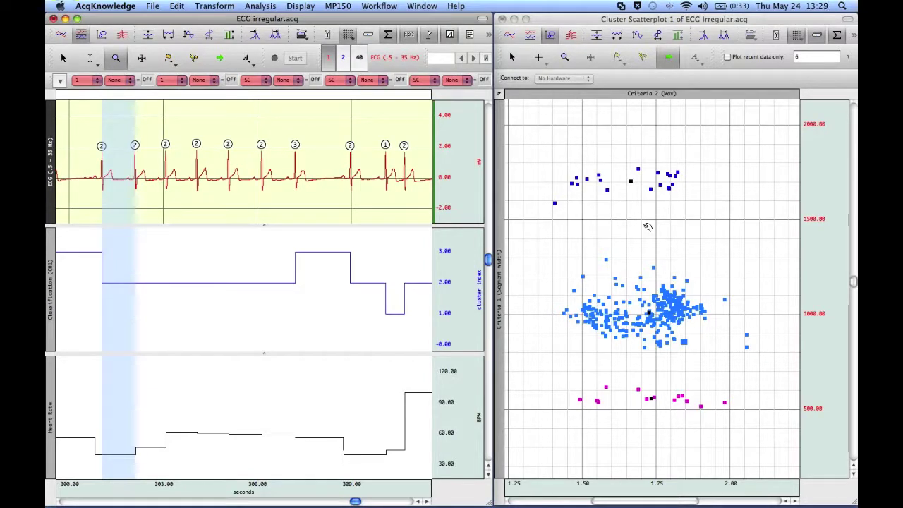
click(556, 197)
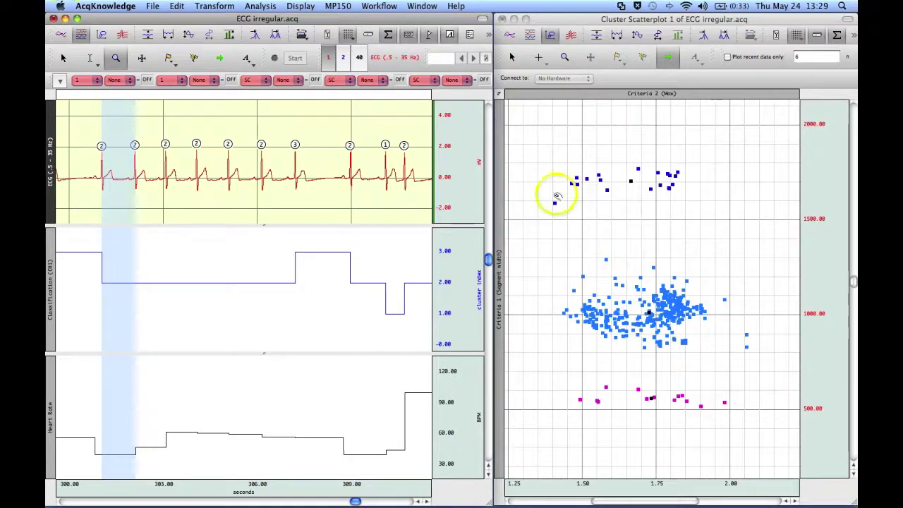
click(172, 36)
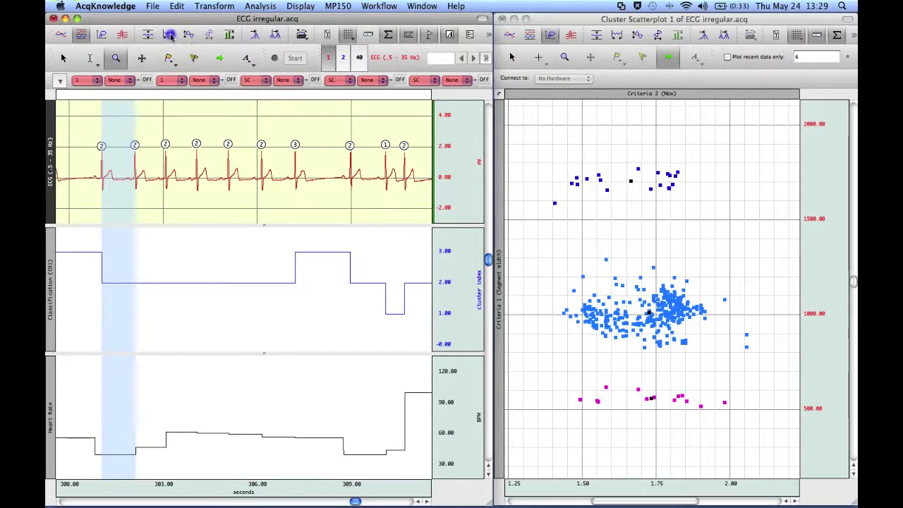
Autoscale to the full ECG record, then zoom all channels to about 90–97 s to inspect beat labels
click(174, 262)
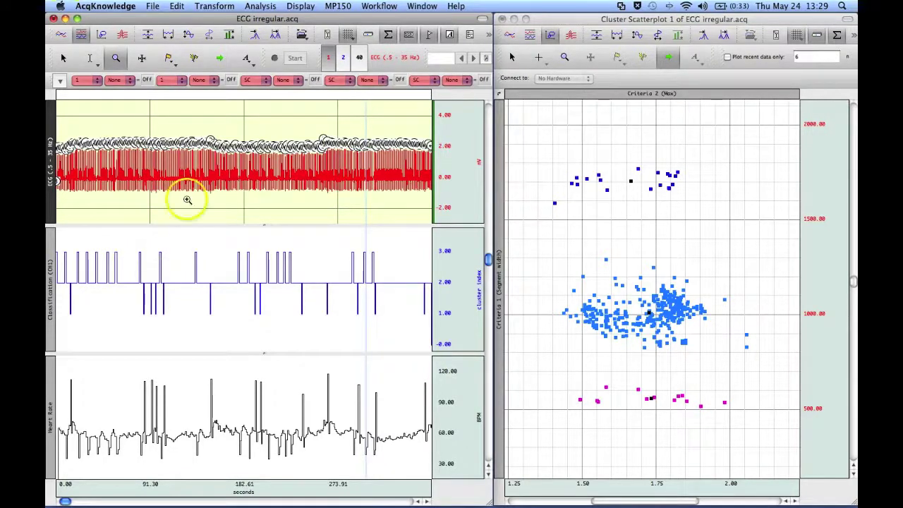
drag(144, 133, 171, 199)
drag(118, 117, 180, 204)
scroll(180, 204, right, 1)
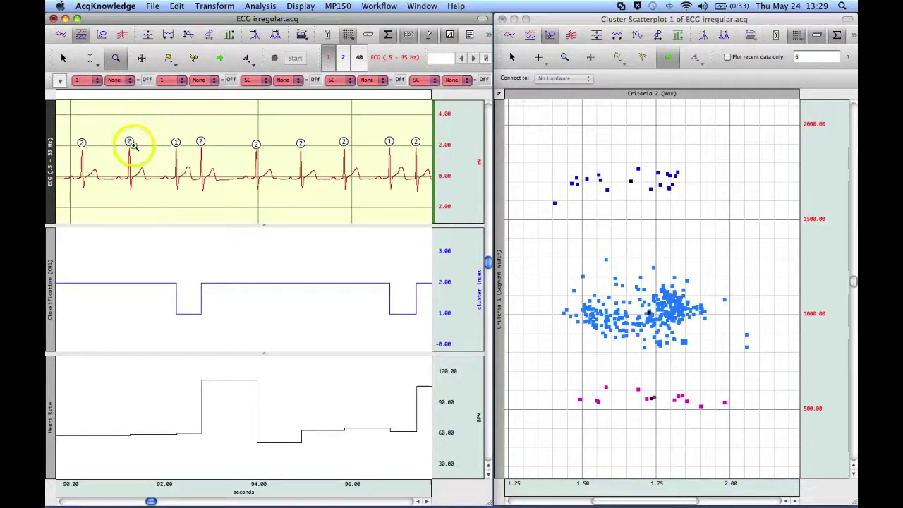
mouse_move(131, 144)
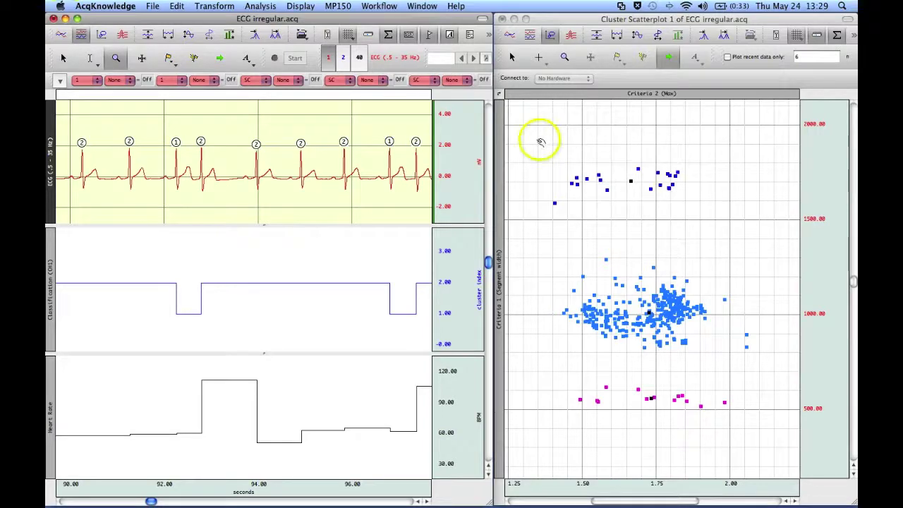
Bring up the clustering settings under Find Cycle's Output options
click(255, 34)
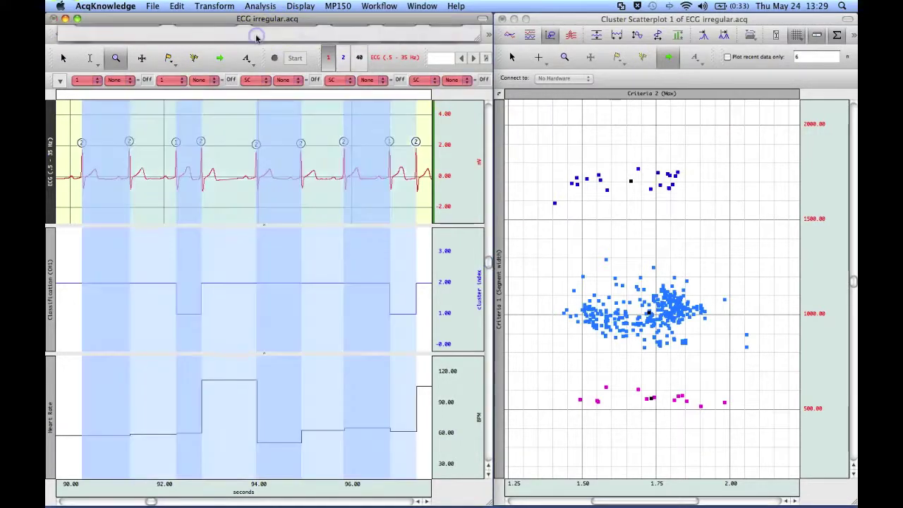
click(322, 38)
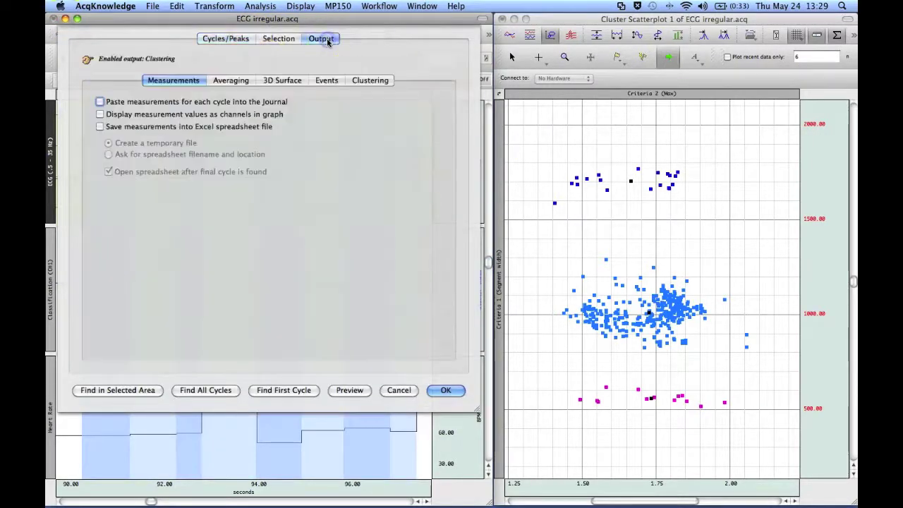
click(366, 81)
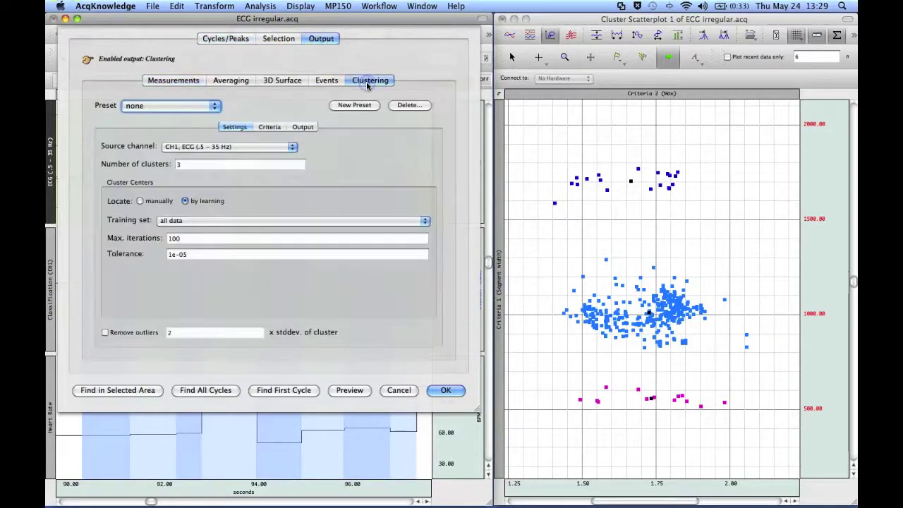
Review the clustering criteria, keeping Segment Width as the first criterion, then view clustering output options
click(271, 129)
click(260, 149)
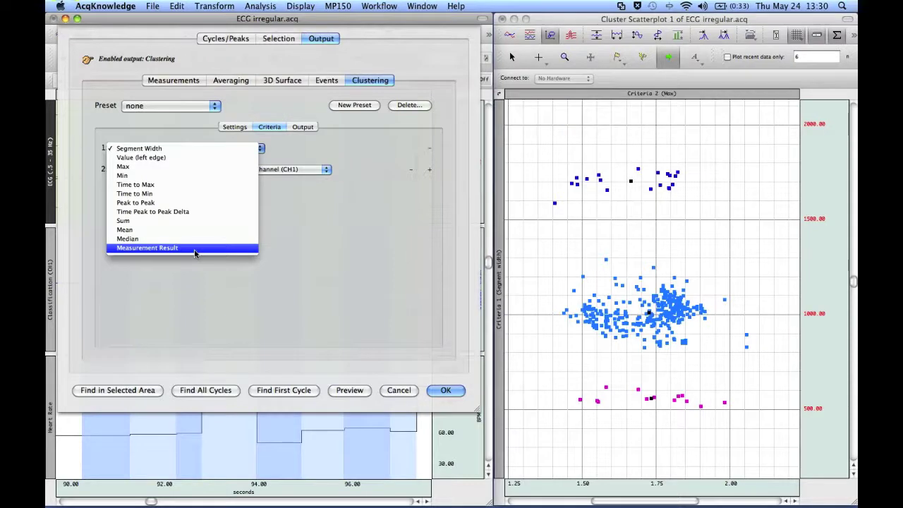
drag(195, 253, 282, 248)
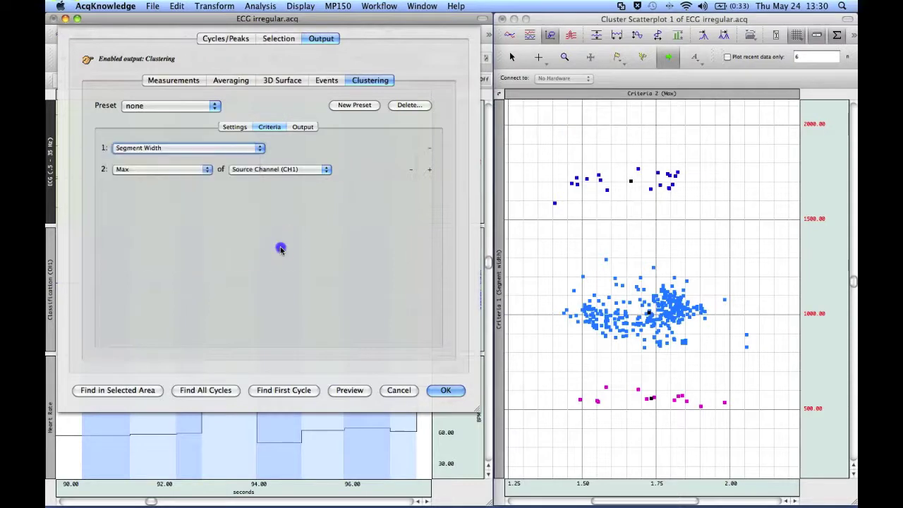
click(303, 128)
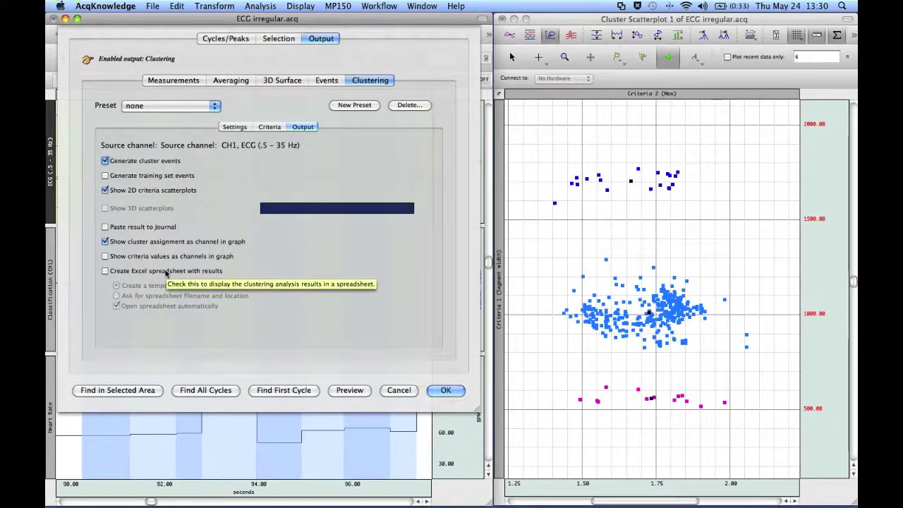
Cancel the Find Cycle dialog, returning to the 90–97 s ECG view and scatterplot
click(393, 392)
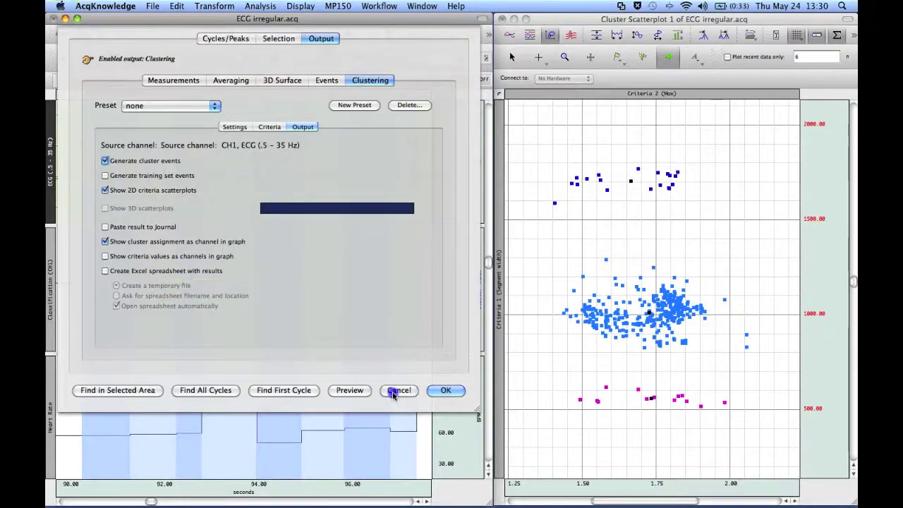
click(295, 298)
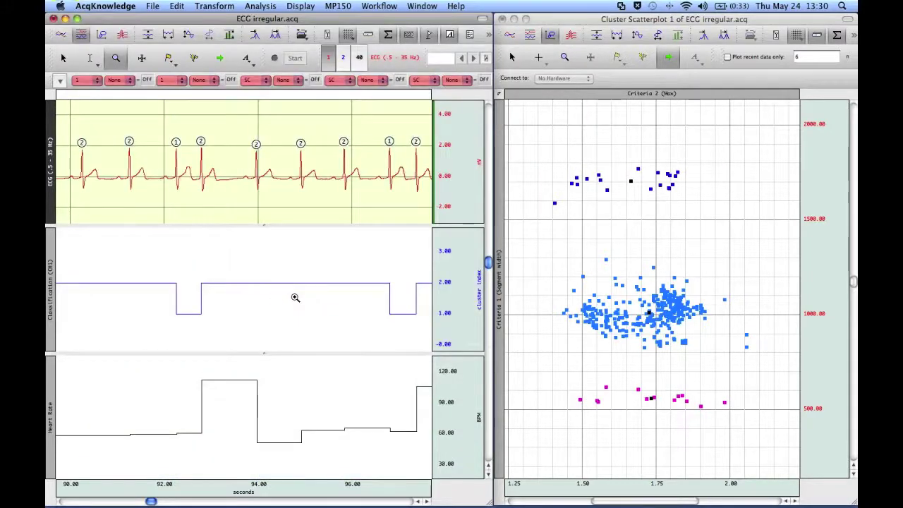